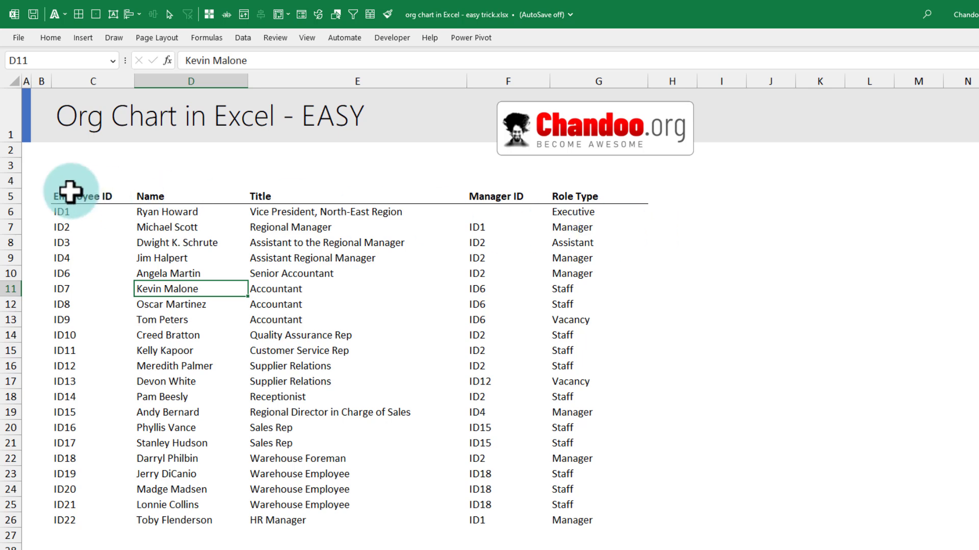
Highlight the employee table and point out its Employee ID, Name, Title and Manager ID columns.
{"action": "left_click_drag", "start_coordinate": [70, 191], "coordinate": [616, 527]}
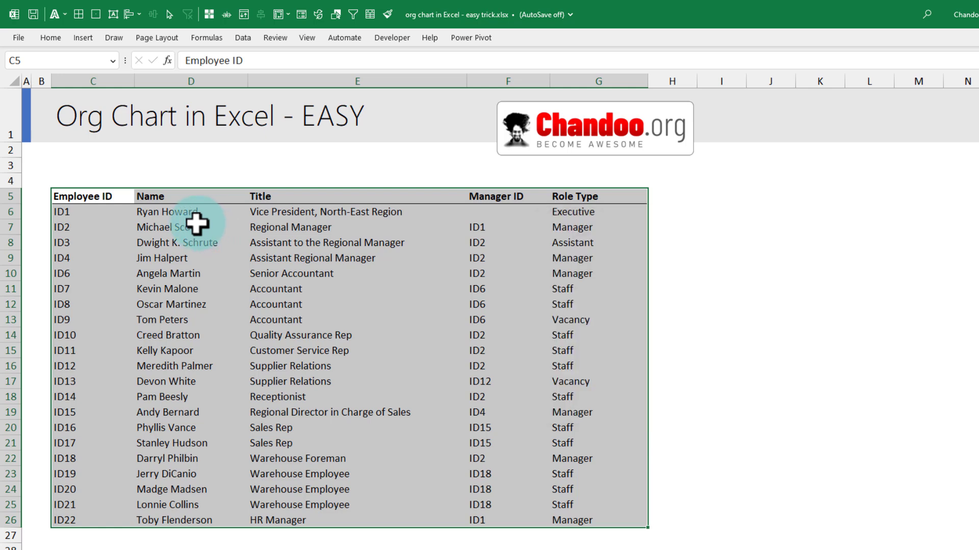
{"action": "left_click", "coordinate": [108, 202]}
{"action": "left_click_drag", "start_coordinate": [107, 202], "coordinate": [102, 518]}
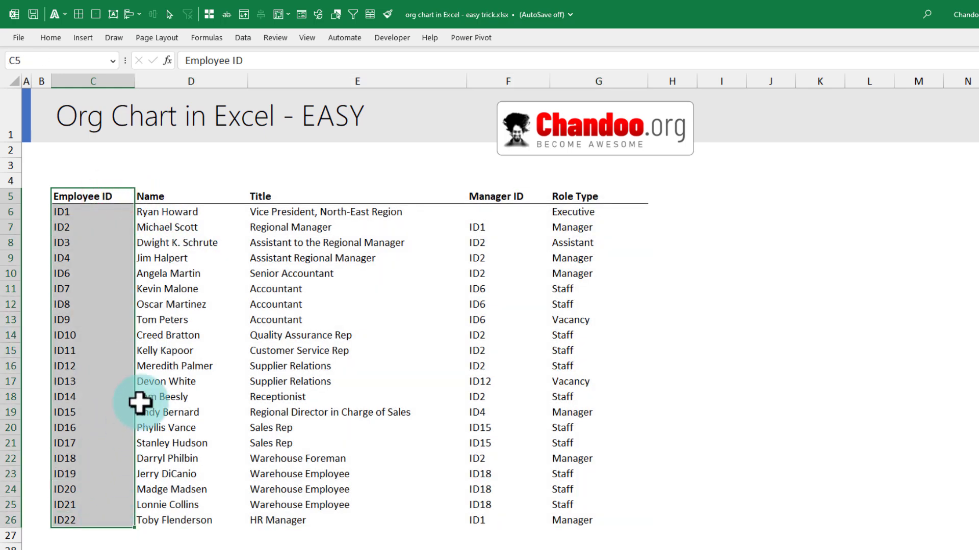
{"action": "left_click", "coordinate": [200, 198]}
{"action": "left_click", "coordinate": [296, 198]}
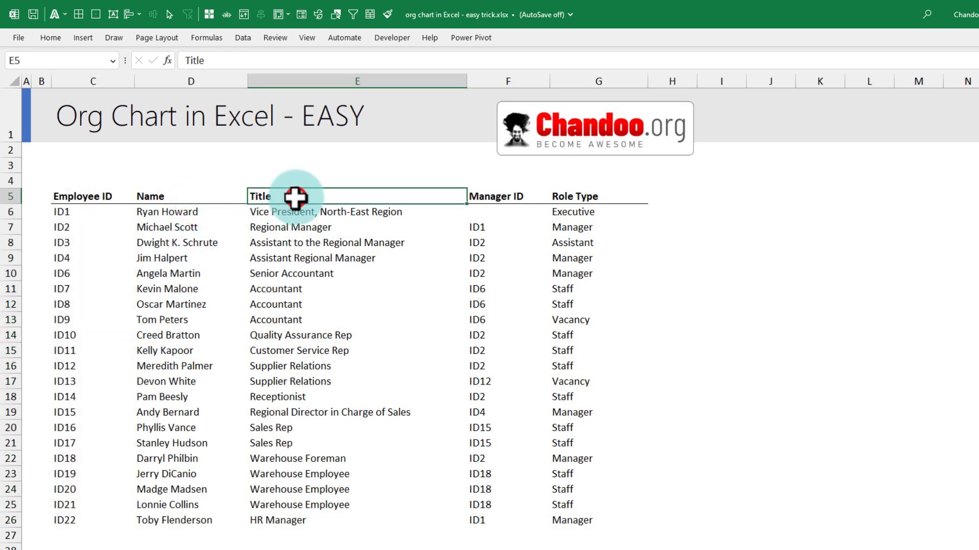
{"action": "left_click", "coordinate": [505, 197]}
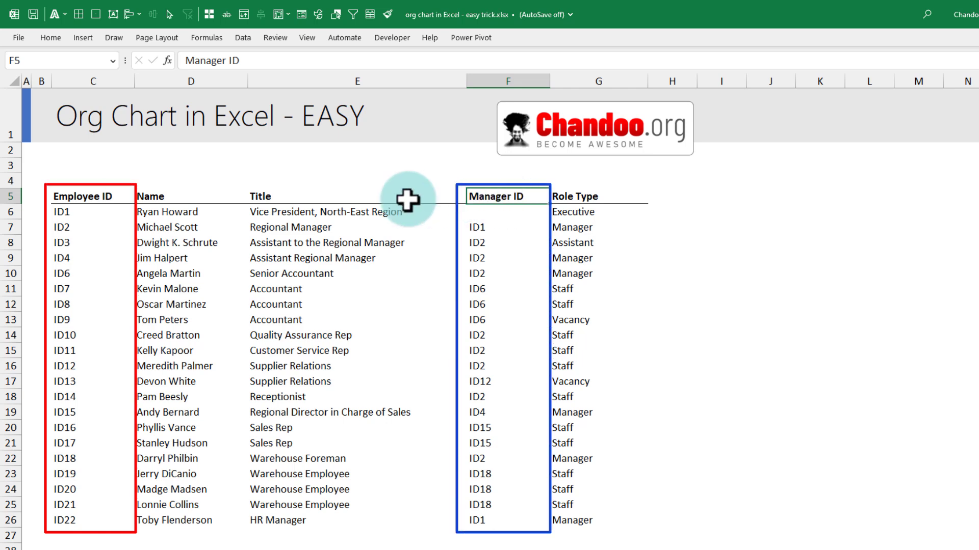
Show how manager IDs reference employee IDs, then highlight Role Type and the row 17 Vacancy record.
{"action": "left_click_drag", "start_coordinate": [60, 211], "coordinate": [62, 273]}
{"action": "left_click_drag", "start_coordinate": [500, 227], "coordinate": [514, 440]}
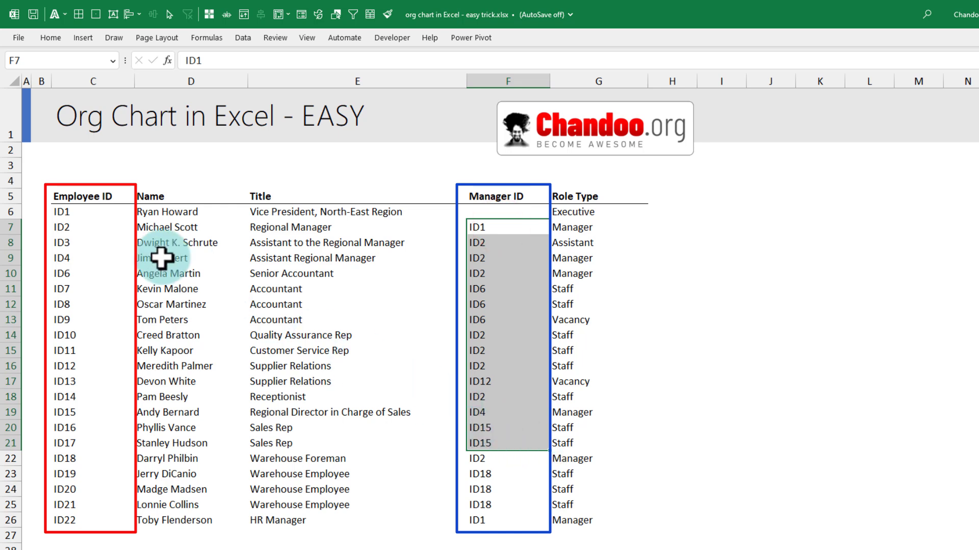
{"action": "left_click", "coordinate": [72, 212]}
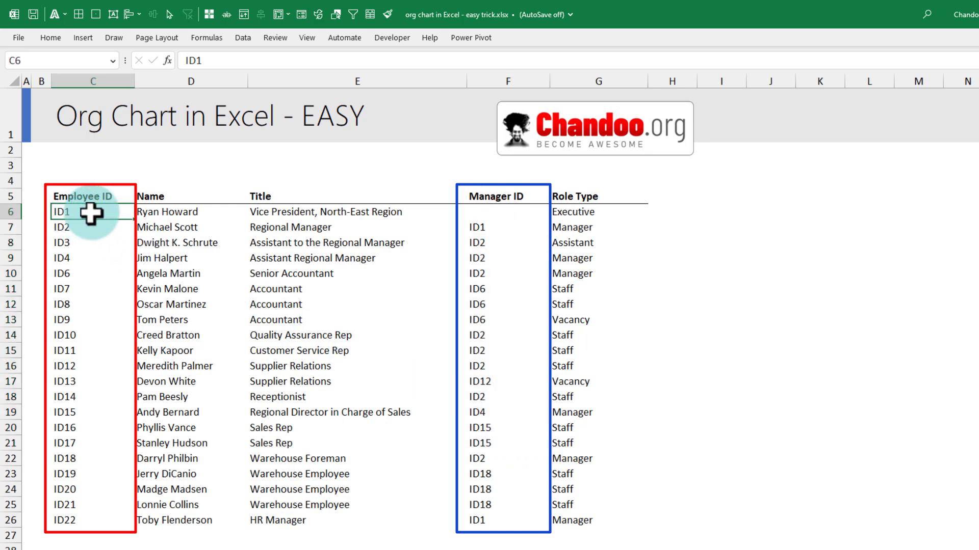
{"action": "left_click", "coordinate": [490, 228]}
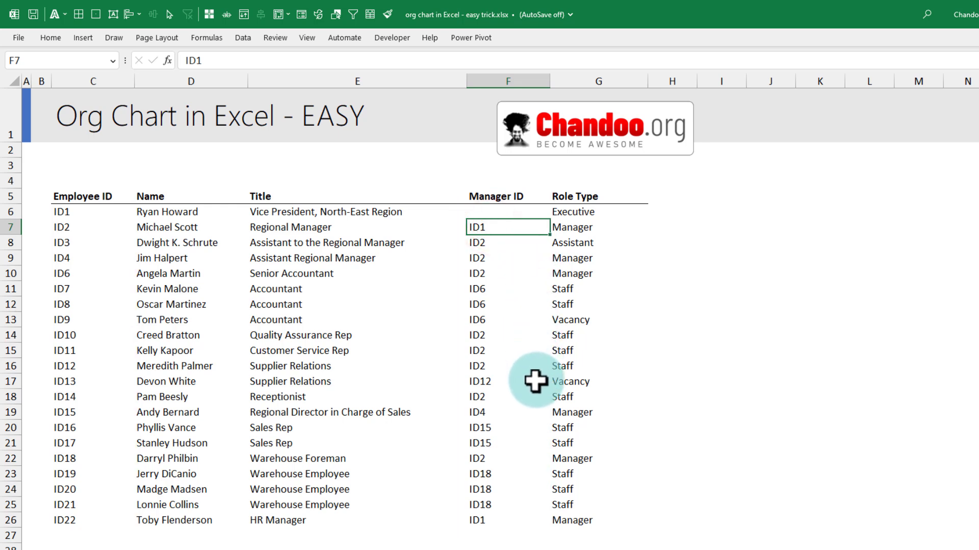
{"action": "left_click_drag", "start_coordinate": [632, 197], "coordinate": [584, 524]}
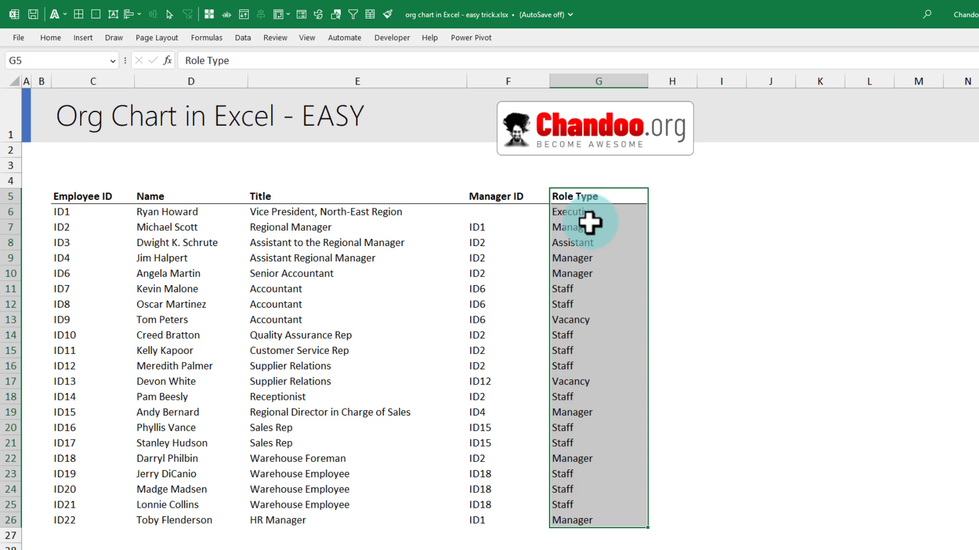
{"action": "left_click", "coordinate": [578, 383]}
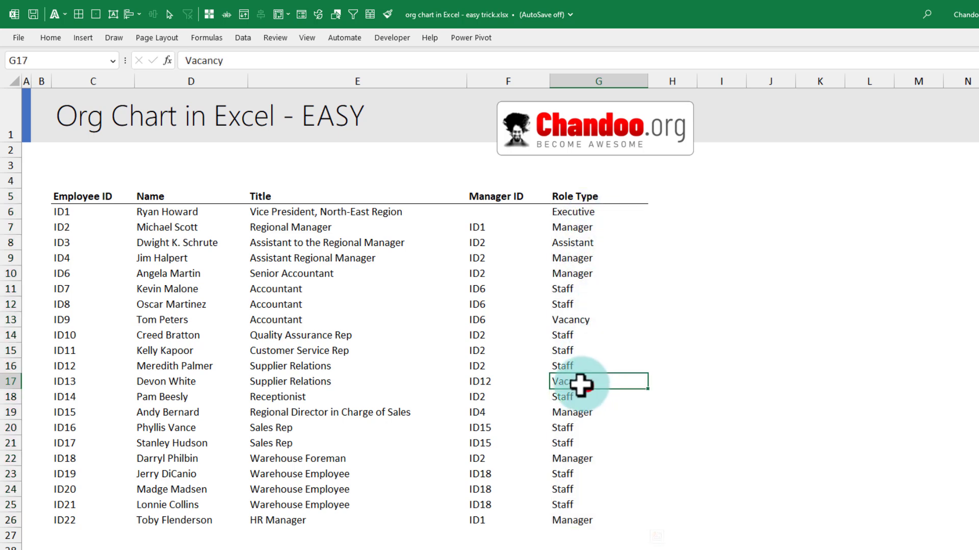
{"action": "left_click_drag", "start_coordinate": [578, 383], "coordinate": [53, 383]}
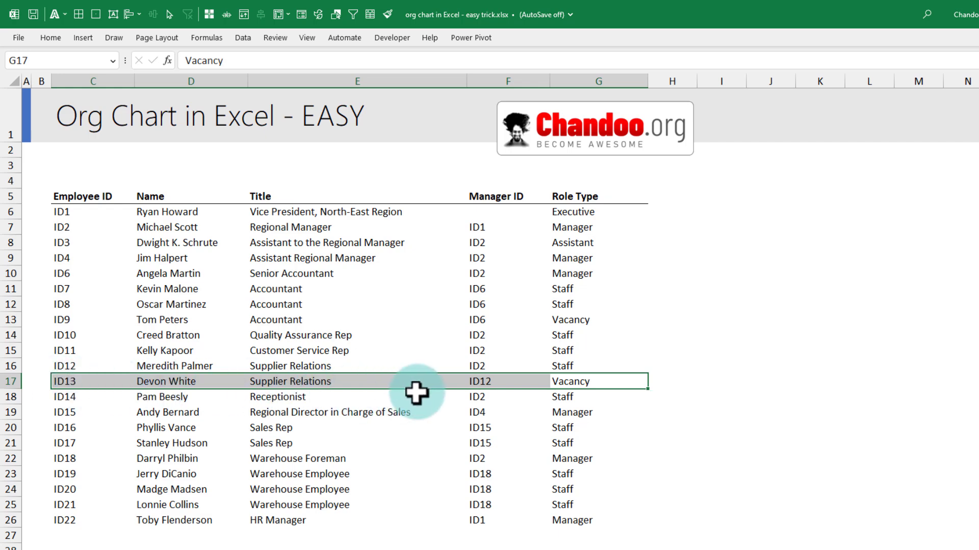
Pin the ribbon open with Ctrl+F1, then find Microsoft Visio Data Visualizer in the Office Add-ins store and close it.
{"action": "left_click", "coordinate": [75, 194]}
{"action": "key", "text": "ctrl+F1"}
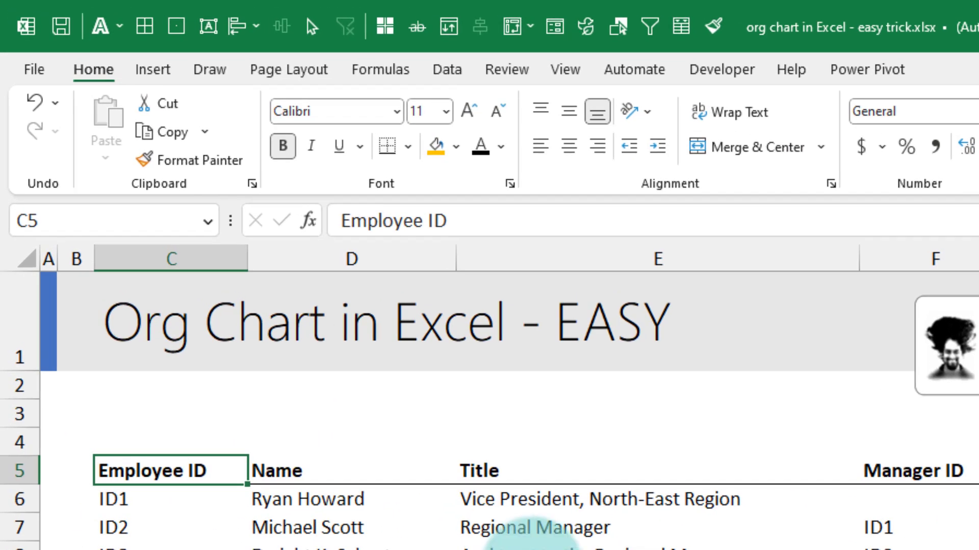
{"action": "left_click", "coordinate": [82, 37]}
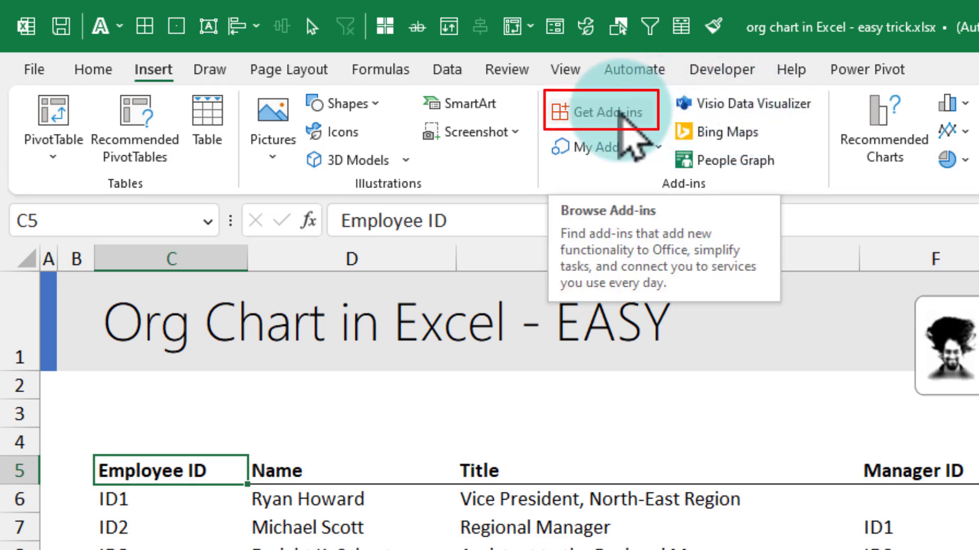
{"action": "left_click", "coordinate": [622, 115]}
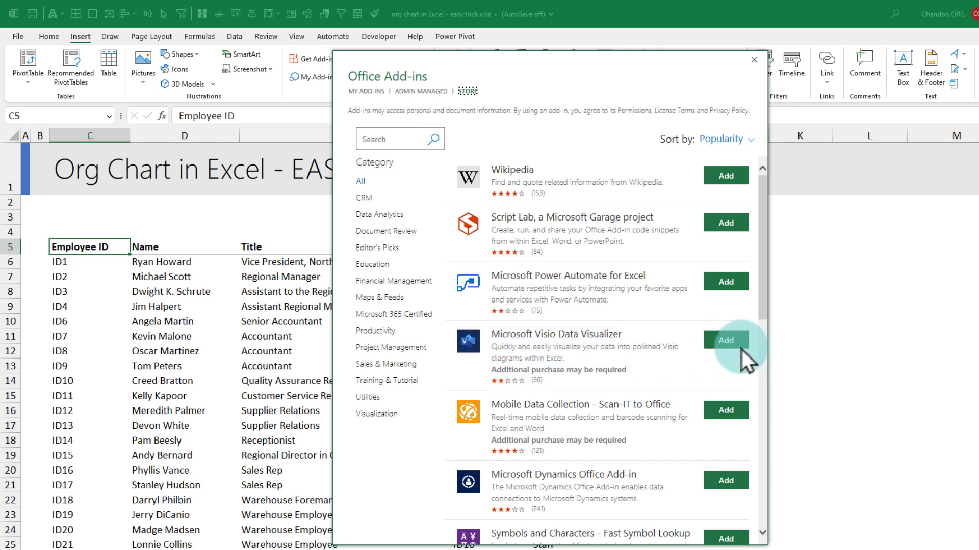
{"action": "left_click", "coordinate": [754, 60]}
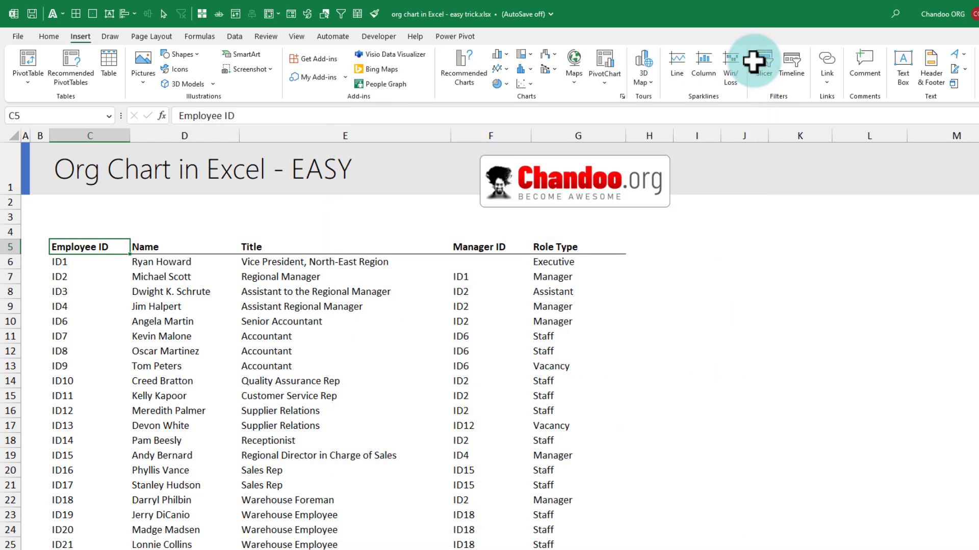
From cell J5, insert Visio Data Visualizer and browse its cross-functional flowchart and organization chart layouts.
{"action": "left_click", "coordinate": [750, 247]}
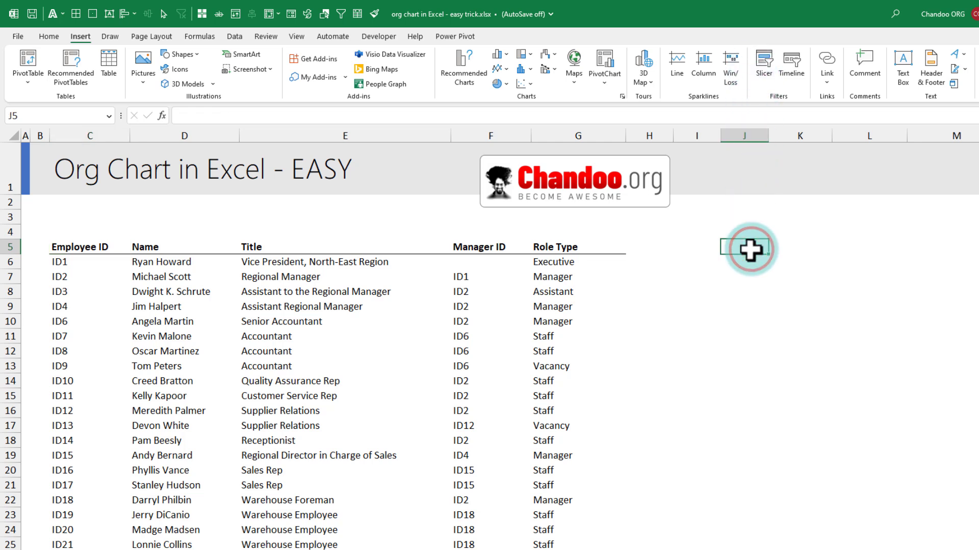
{"action": "left_click", "coordinate": [388, 57]}
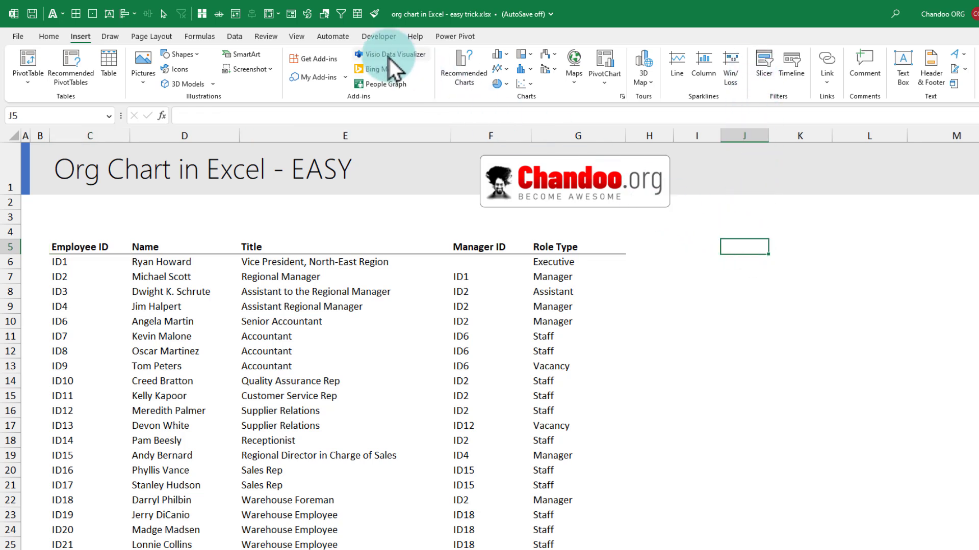
{"action": "left_click", "coordinate": [390, 58]}
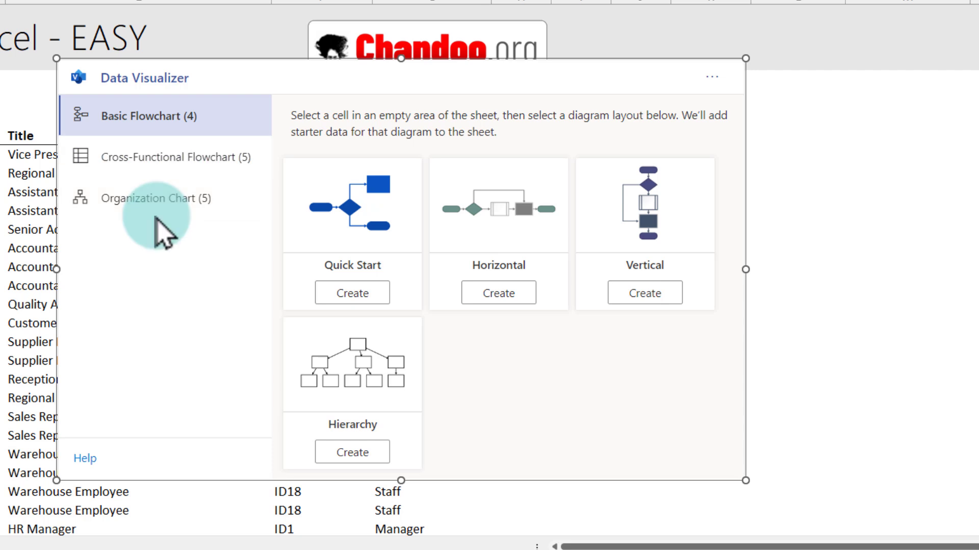
{"action": "left_click", "coordinate": [236, 164]}
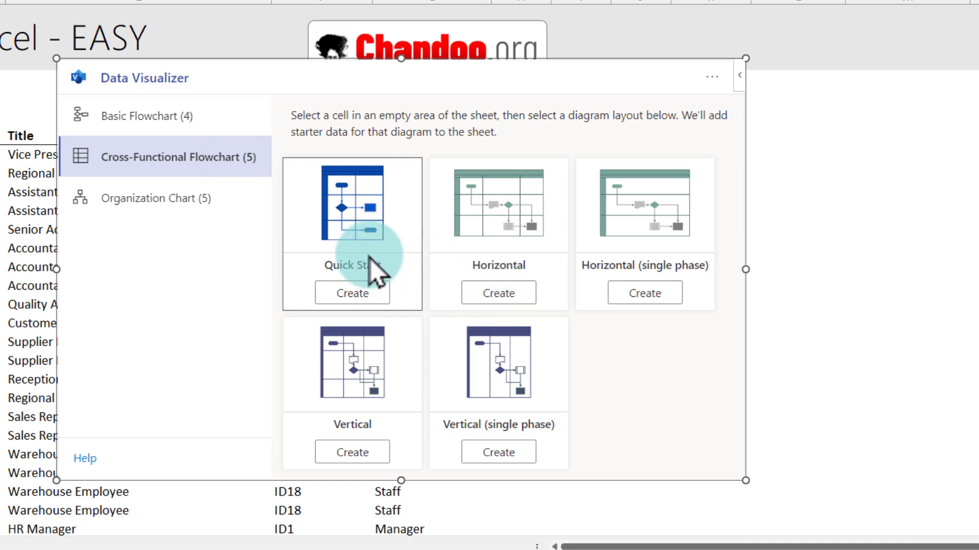
{"action": "left_click", "coordinate": [162, 199]}
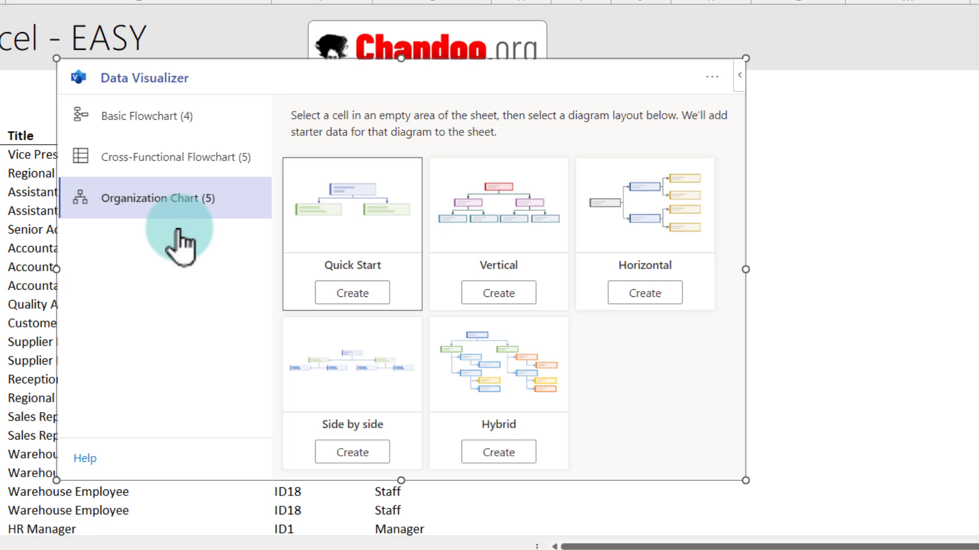
{"action": "left_click", "coordinate": [509, 294]}
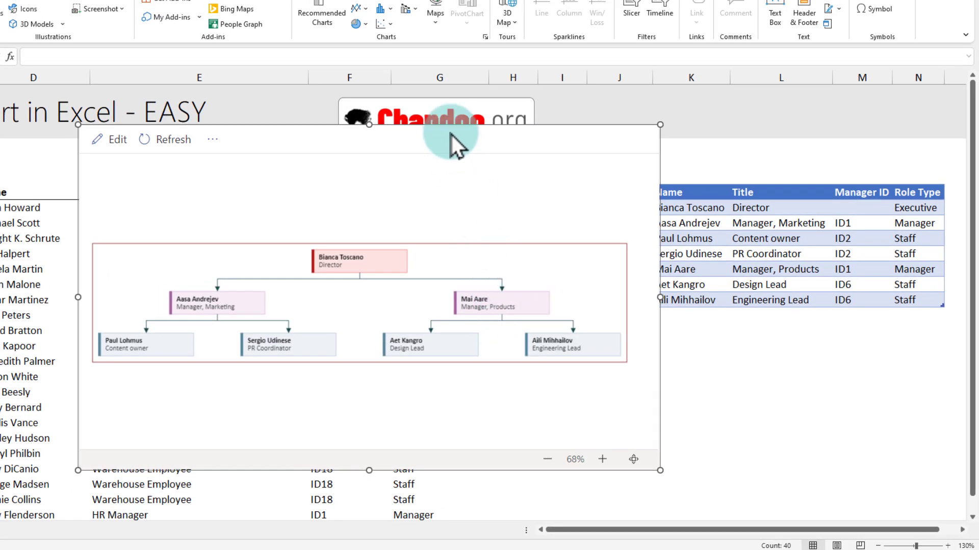
{"action": "left_click_drag", "start_coordinate": [452, 135], "coordinate": [352, 164]}
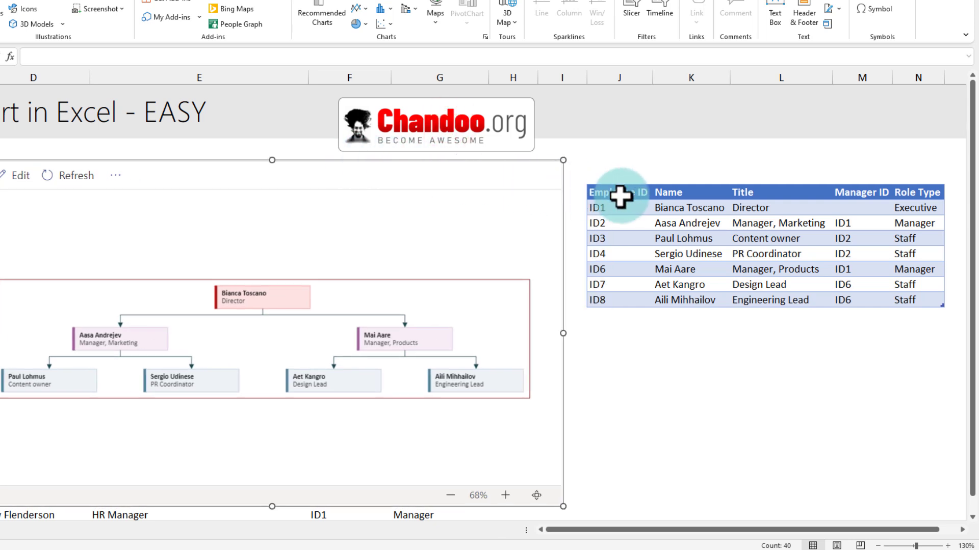
{"action": "left_click_drag", "start_coordinate": [620, 196], "coordinate": [907, 299]}
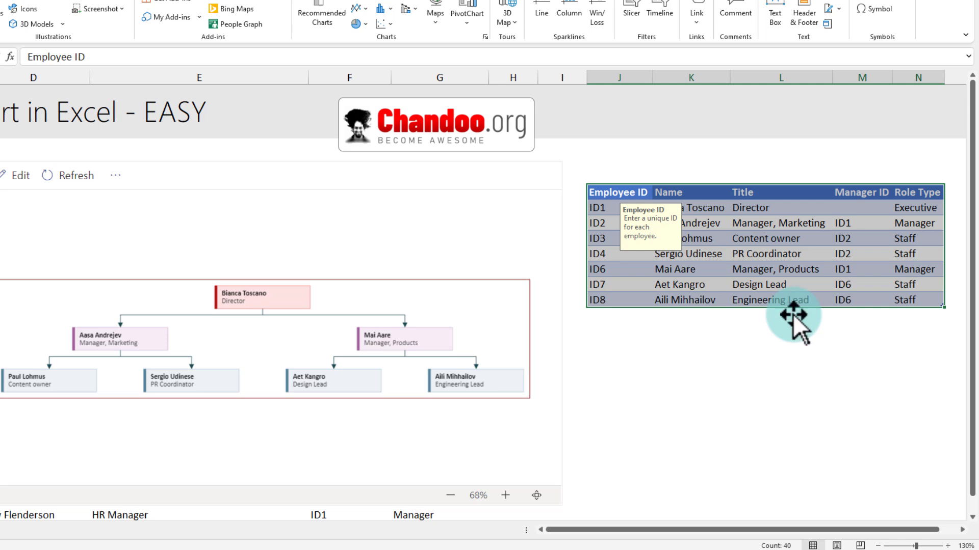
{"action": "left_click", "coordinate": [843, 253]}
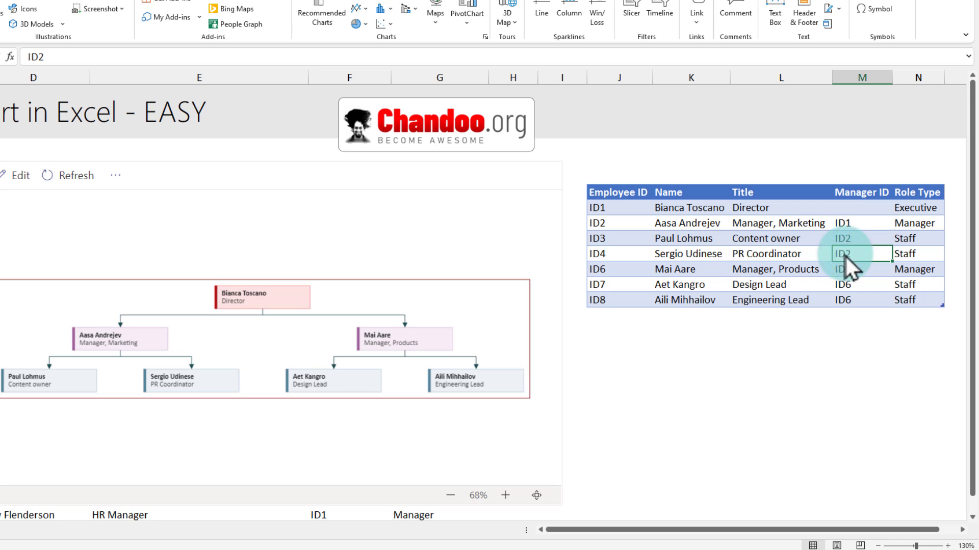
{"action": "left_click_drag", "start_coordinate": [612, 207], "coordinate": [920, 305]}
{"action": "left_click", "coordinate": [794, 453]}
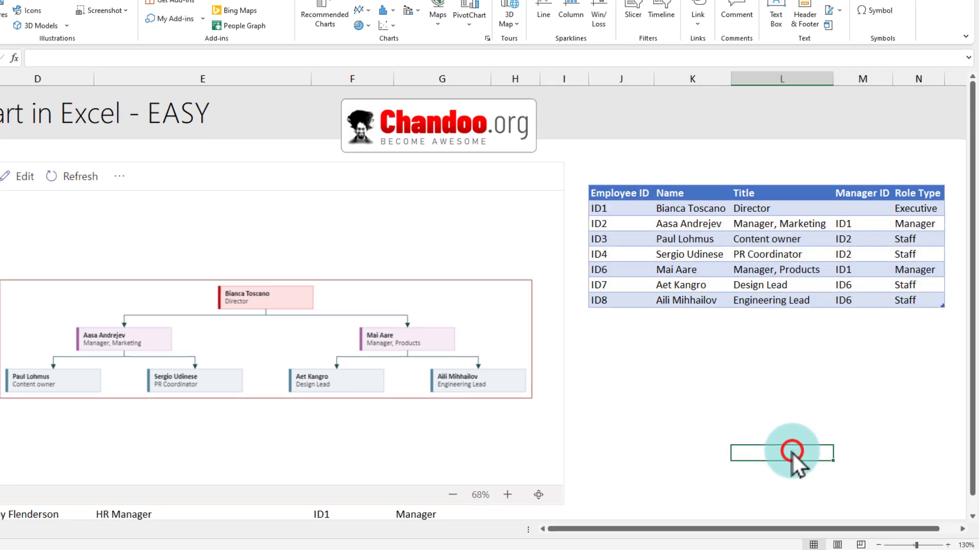
Paste the ID1–ID22 employee records as values into the source table and refresh the org chart.
{"action": "left_click", "coordinate": [39, 228]}
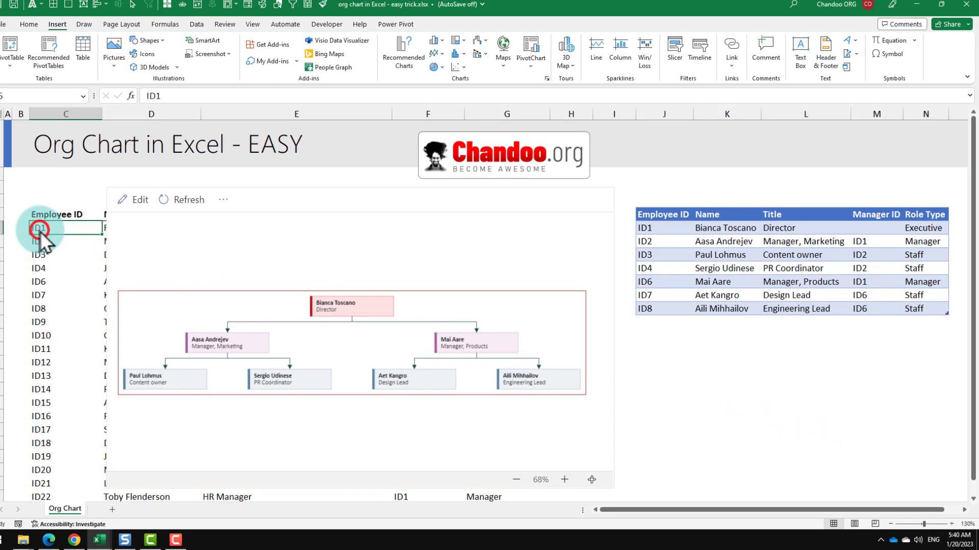
{"action": "scroll", "coordinate": [39, 230], "scroll_direction": "down", "scroll_amount": 2}
{"action": "left_click_drag", "start_coordinate": [329, 351], "coordinate": [519, 427]}
{"action": "key", "text": "ctrl+c"}
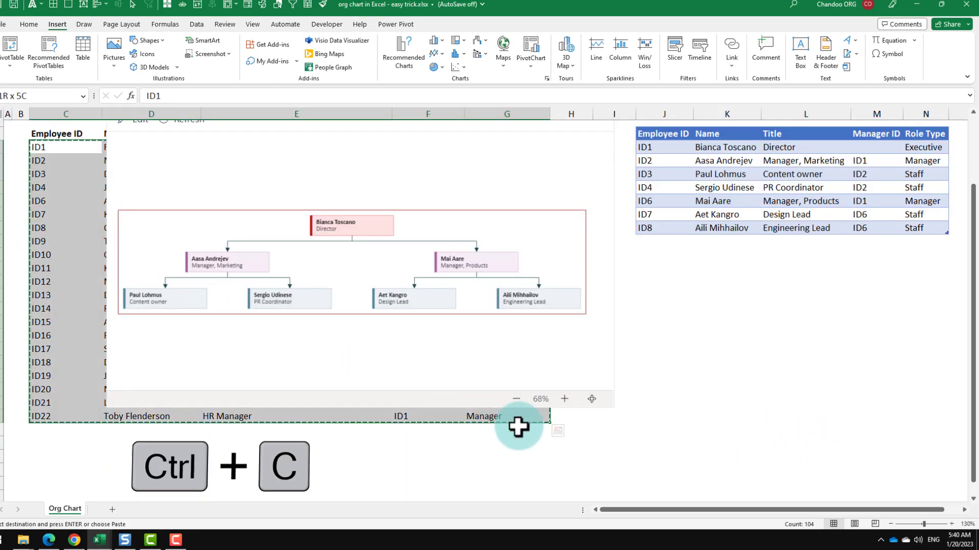
{"action": "scroll", "coordinate": [519, 427], "scroll_direction": "up", "scroll_amount": 1}
{"action": "right_click", "coordinate": [656, 191]}
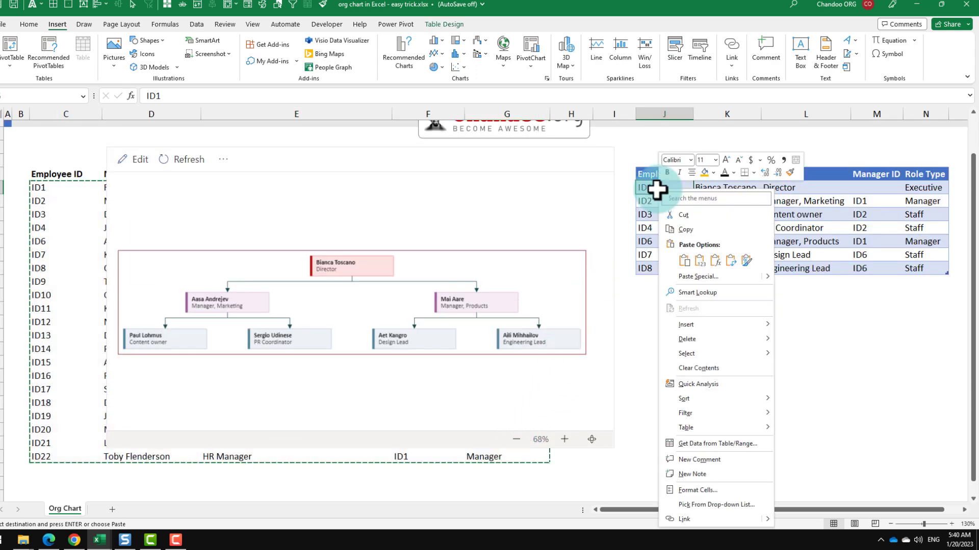
{"action": "left_click", "coordinate": [700, 261]}
{"action": "left_click", "coordinate": [174, 161]}
{"action": "left_click", "coordinate": [163, 160]}
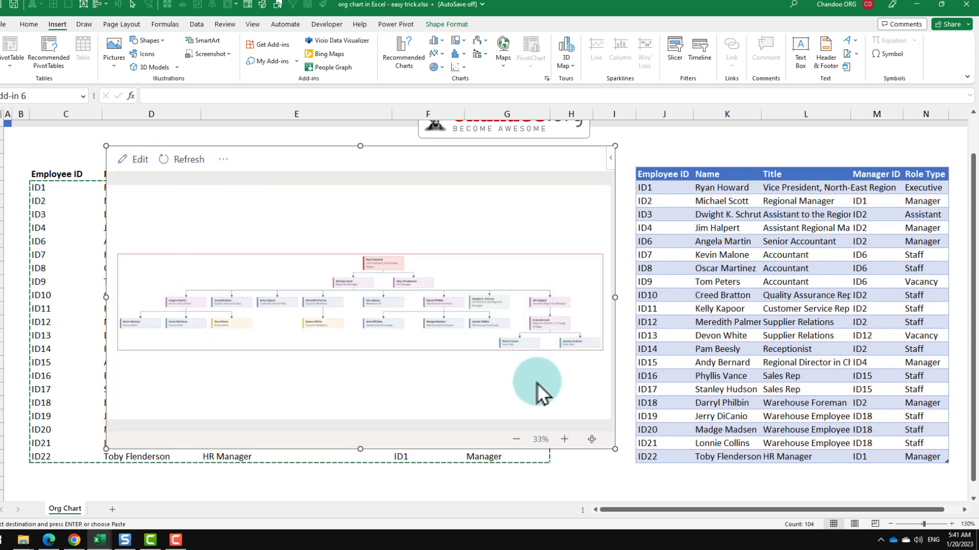
{"action": "key", "text": "Escape"}
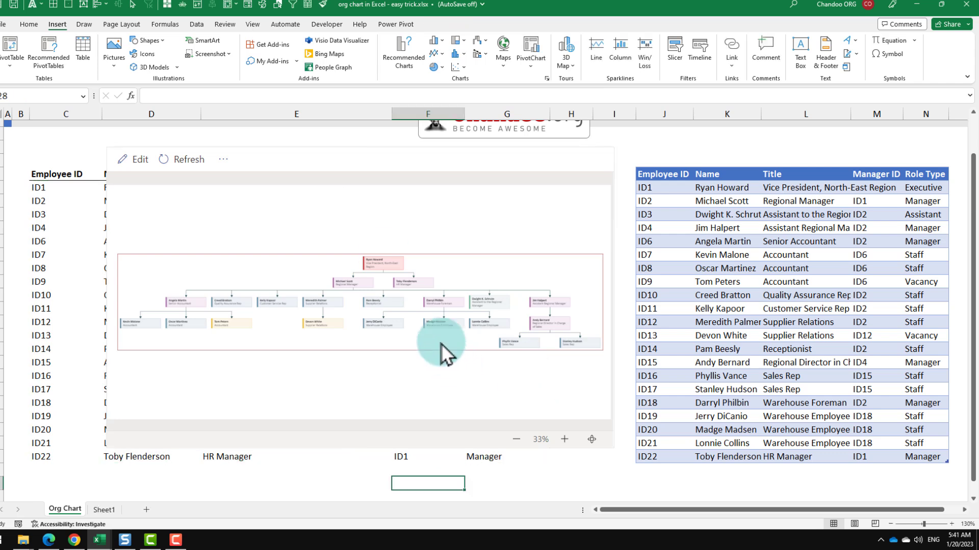
Select the whole org chart add-in object, copy it, and paste it onto Sheet1.
{"action": "left_click", "coordinate": [314, 160]}
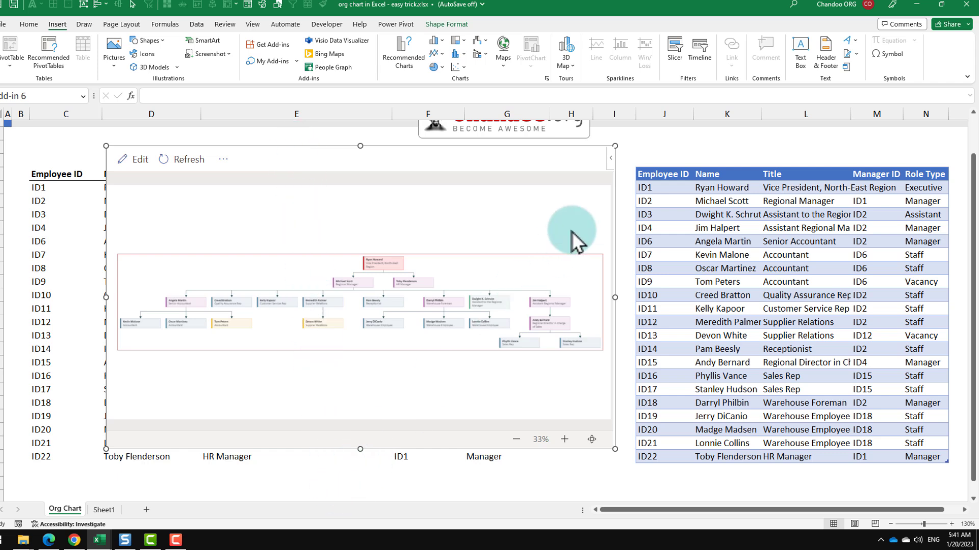
{"action": "left_click", "coordinate": [611, 162]}
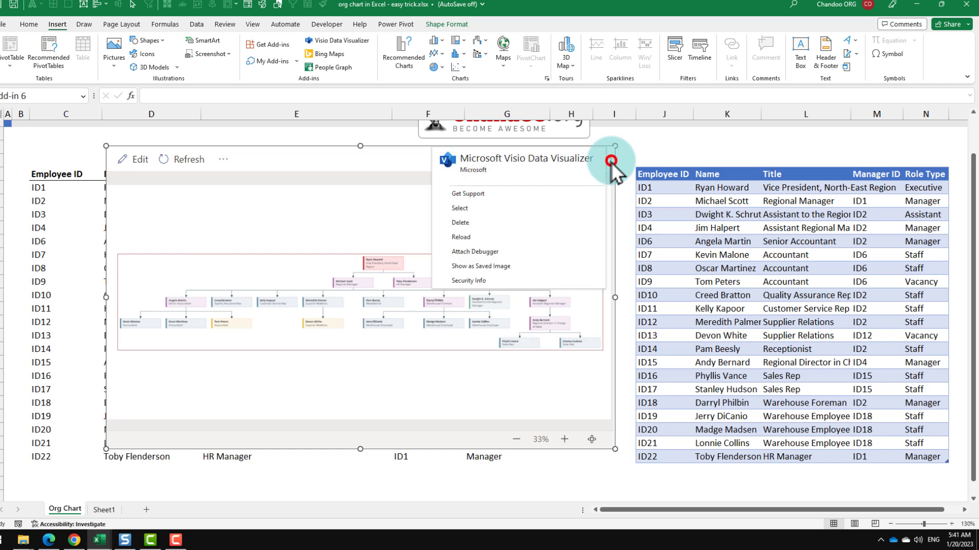
{"action": "left_click", "coordinate": [457, 209]}
{"action": "key", "text": "ctrl+c"}
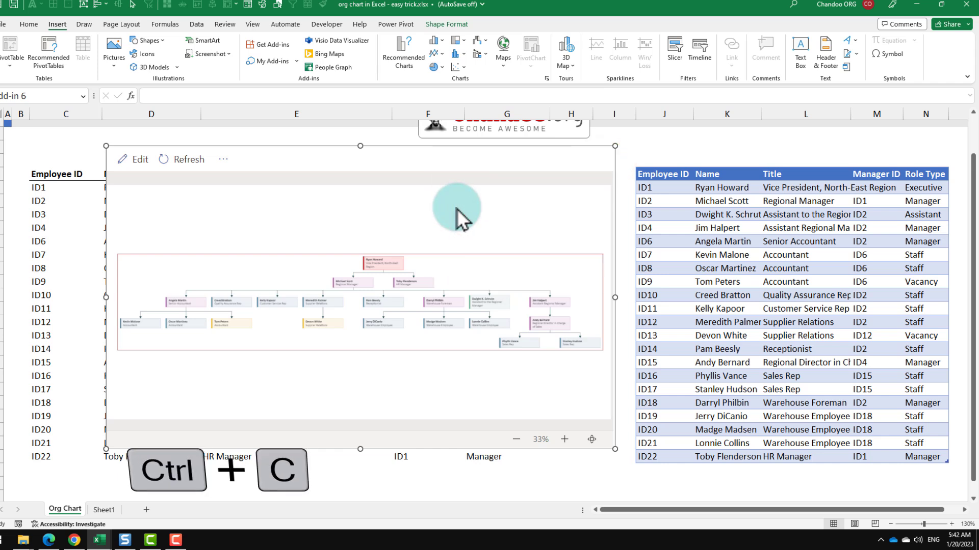
{"action": "left_click", "coordinate": [103, 510]}
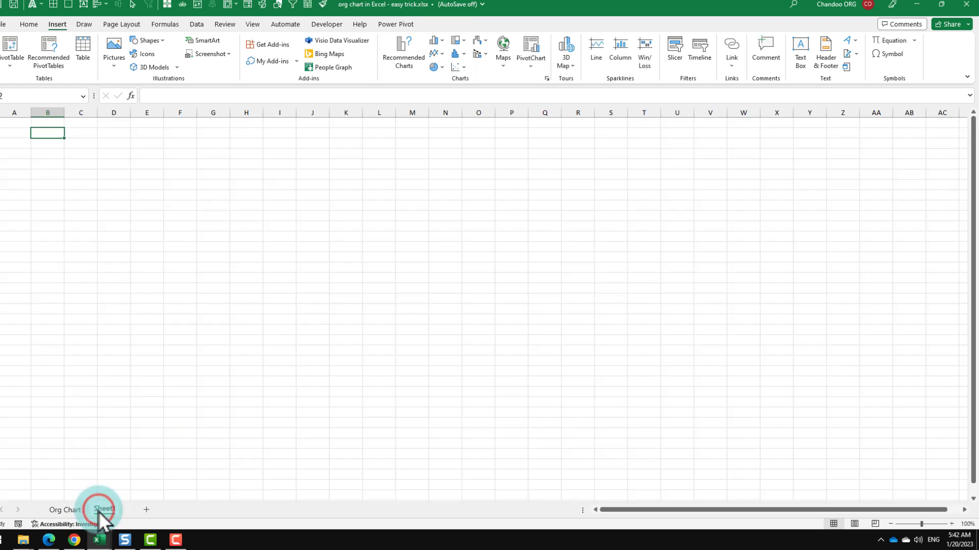
{"action": "key", "text": "ctrl+v"}
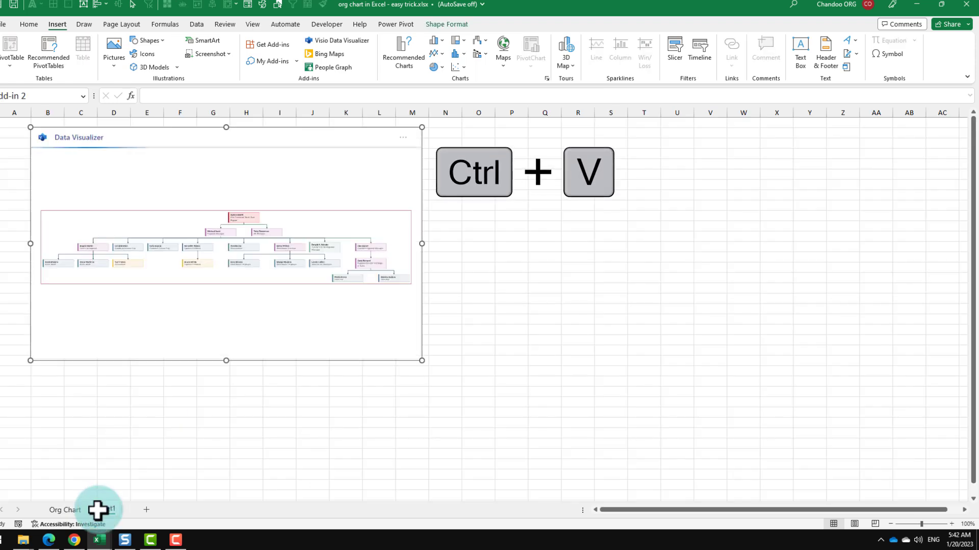
Stretch the pasted org chart out to column Y and look through the add-in's '...' and info menus.
{"action": "left_click_drag", "start_coordinate": [422, 362], "coordinate": [806, 494]}
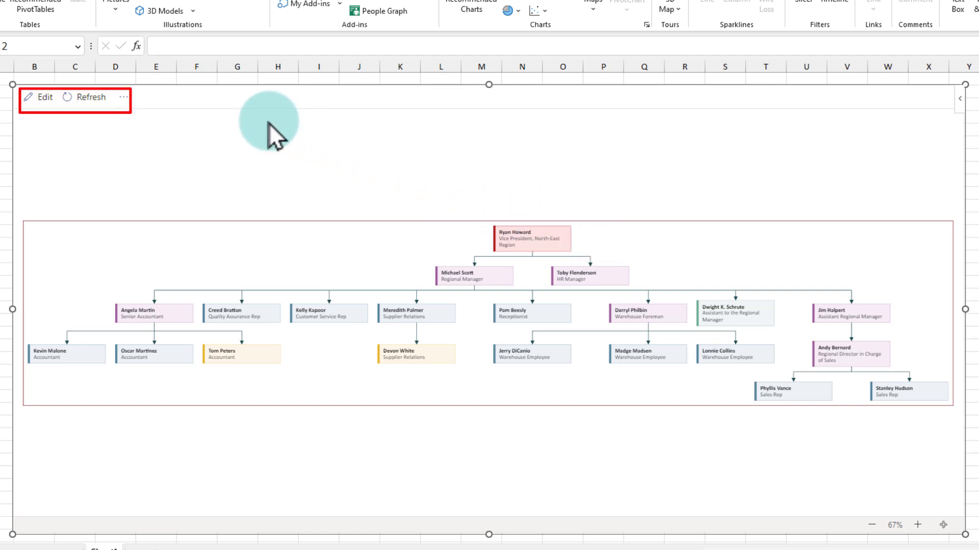
{"action": "left_click", "coordinate": [124, 97]}
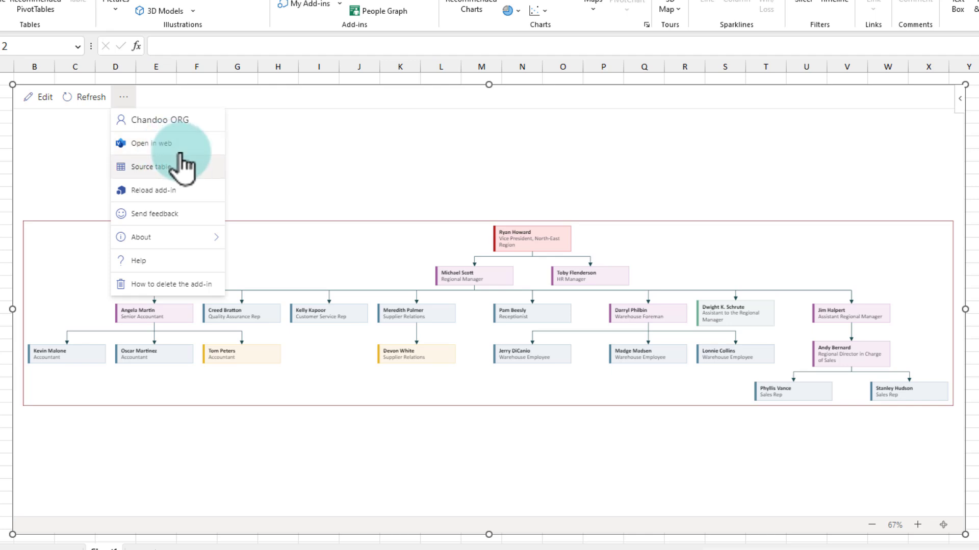
{"action": "key", "text": "Down"}
{"action": "key", "text": "Down"}
{"action": "key", "text": "Down"}
{"action": "key", "text": "Down"}
{"action": "key", "text": "Down"}
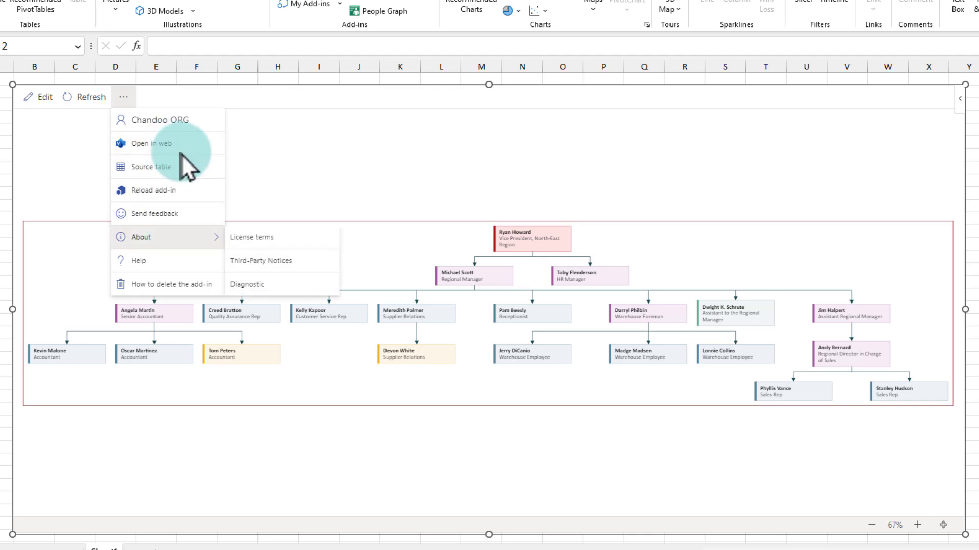
{"action": "left_click", "coordinate": [941, 141]}
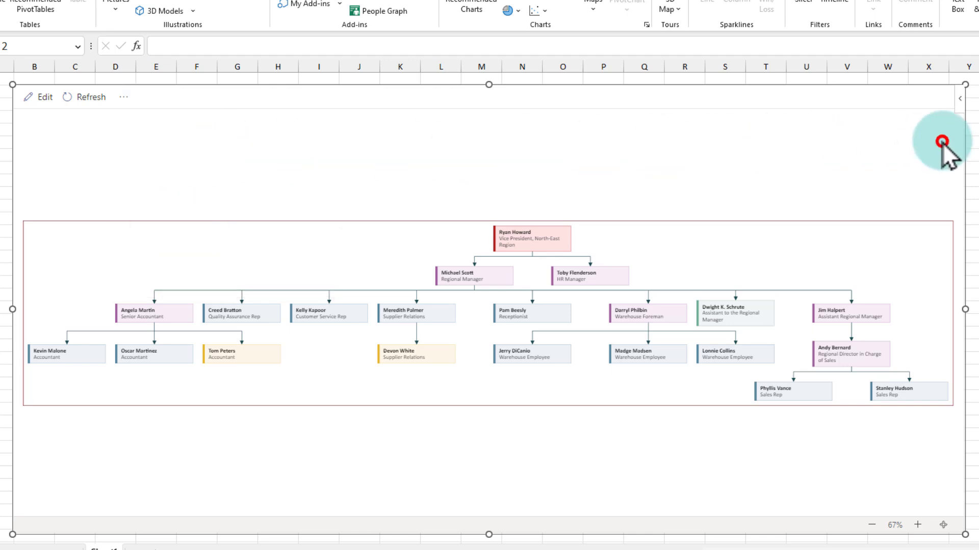
{"action": "left_click", "coordinate": [959, 104]}
{"action": "key", "text": "Down"}
{"action": "key", "text": "Up"}
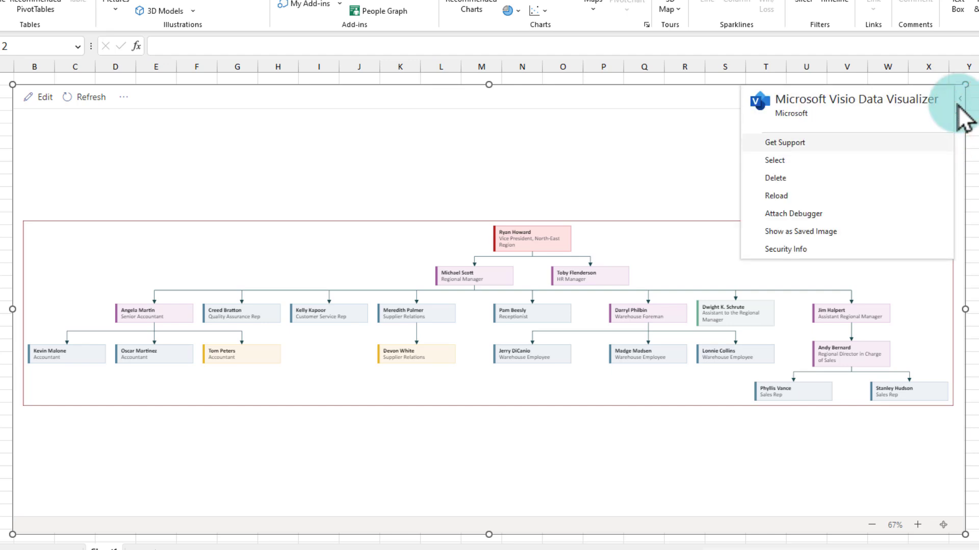
Dismiss the add-in's info menu, check the Org Chart data sheet, and return to Sheet1.
{"action": "left_click", "coordinate": [810, 234]}
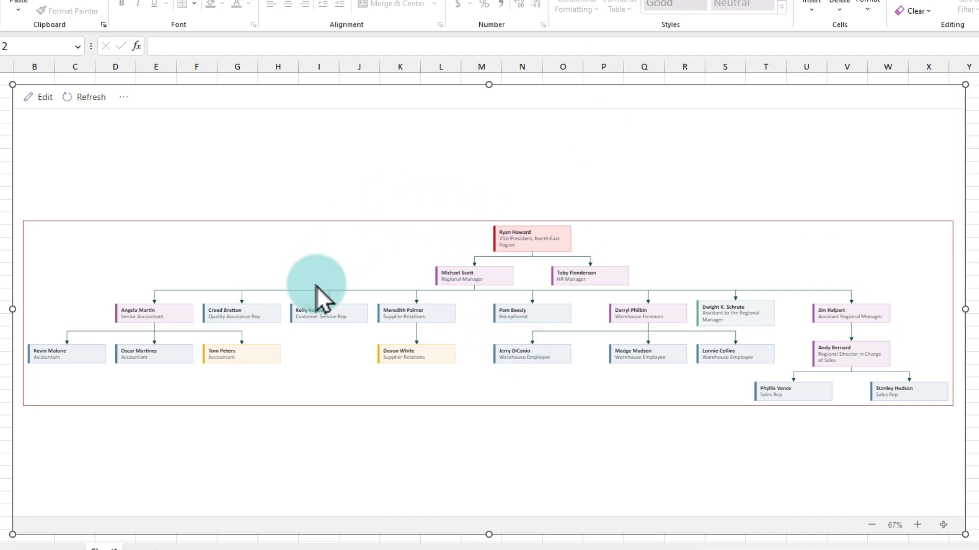
{"action": "left_click", "coordinate": [51, 547]}
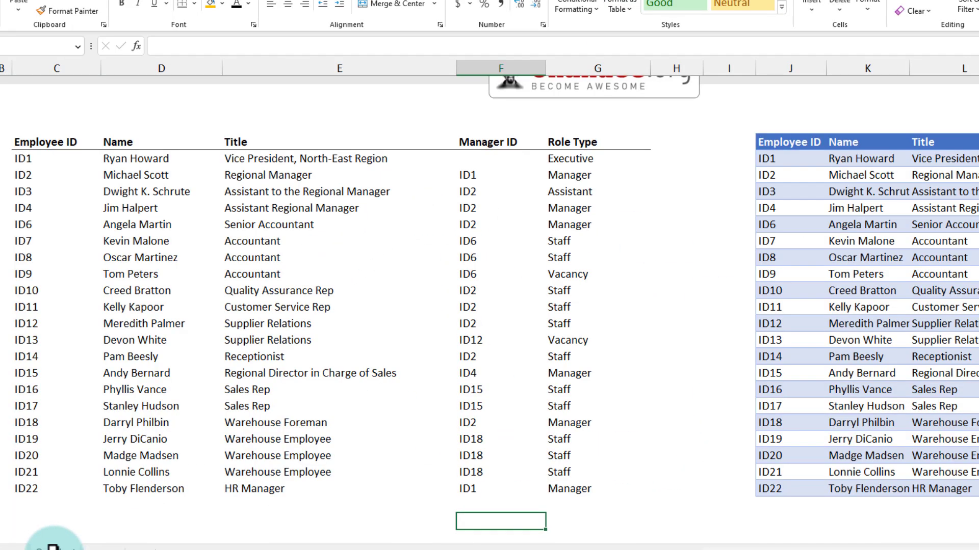
{"action": "left_click", "coordinate": [97, 546]}
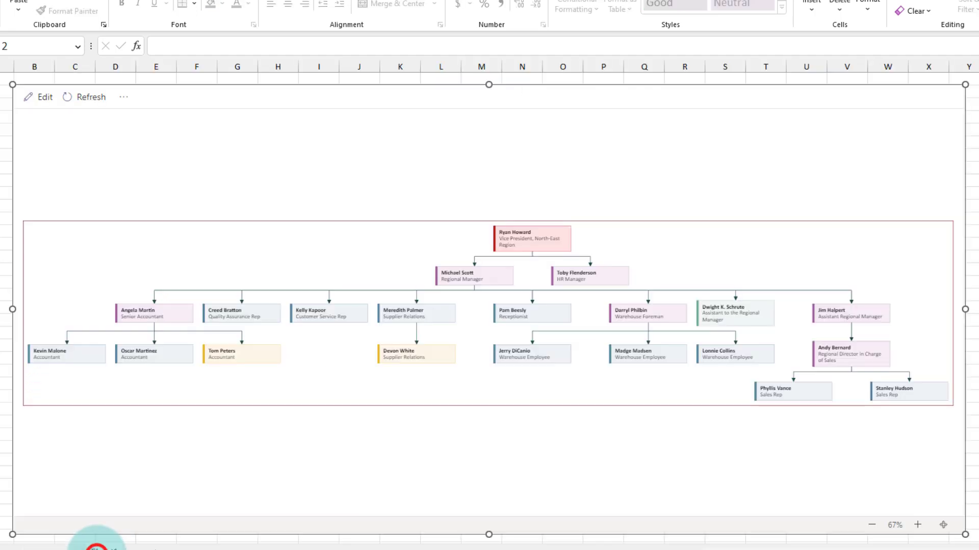